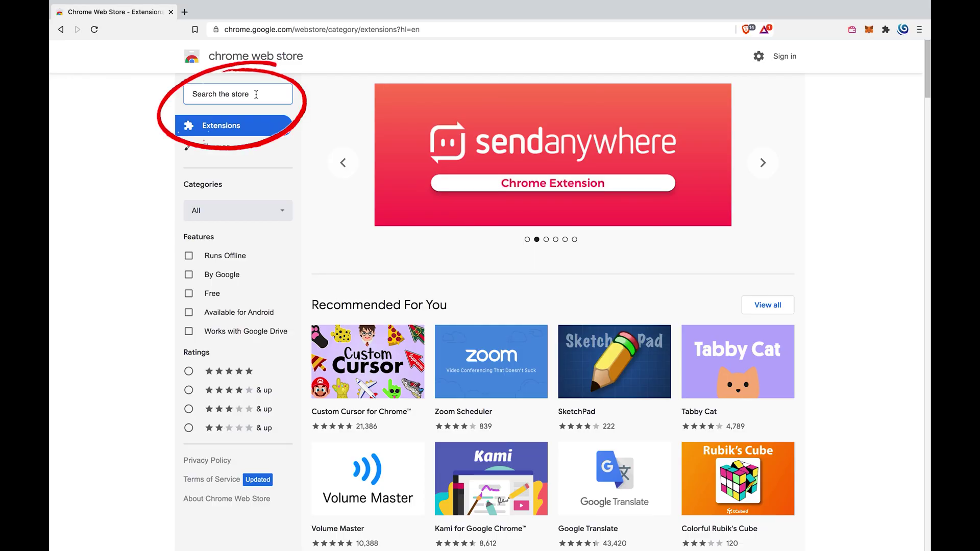
Search the Chrome Web Store for 'liquality wallet' and open the Liquality Wallet extension page.
text(Liquality)
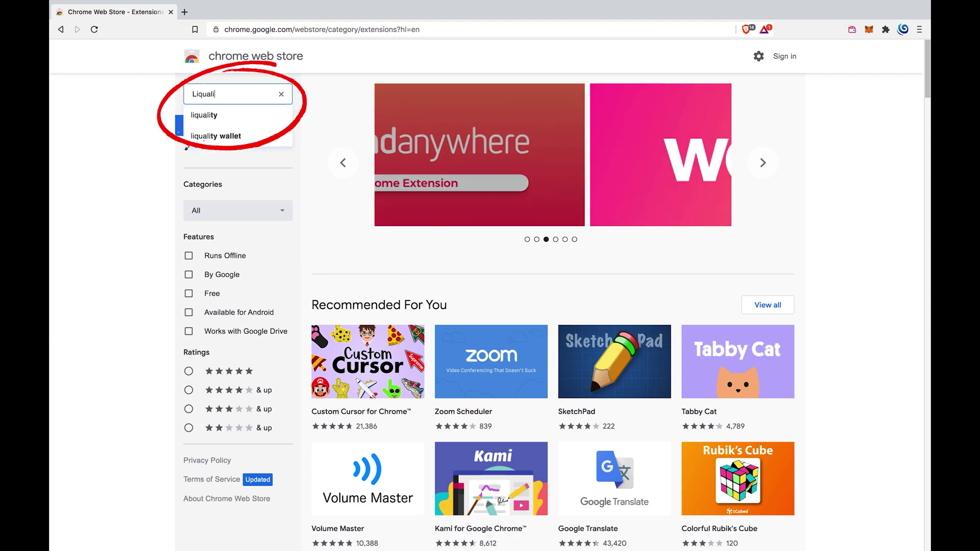
click(241, 135)
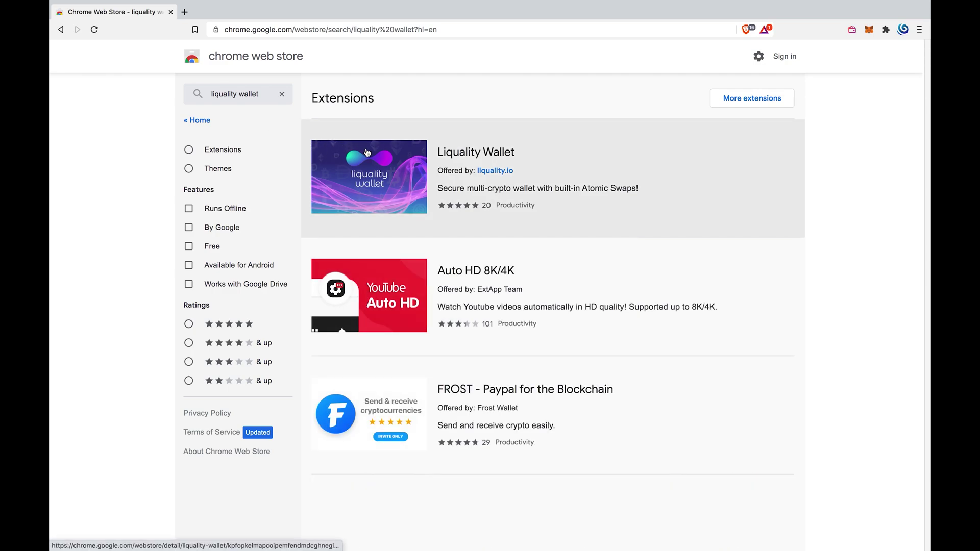
click(367, 152)
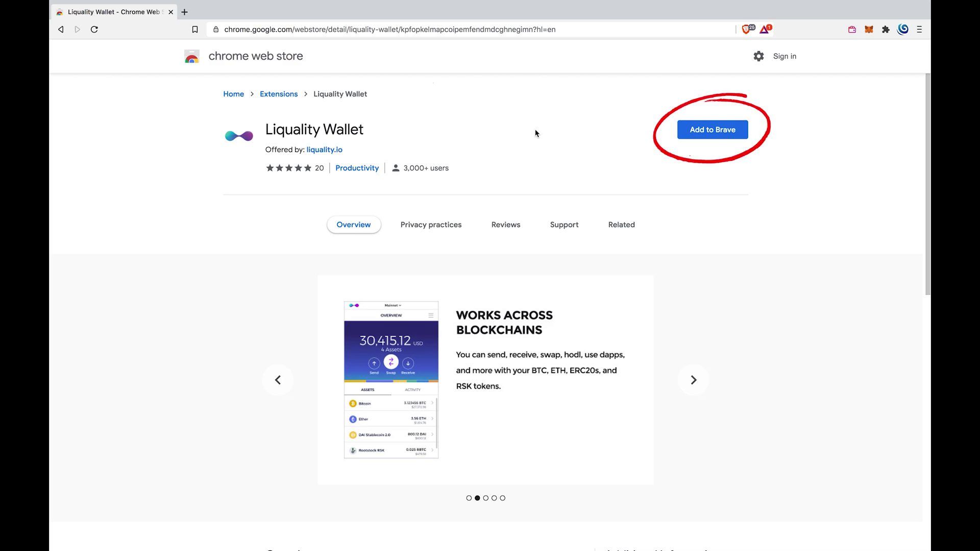
Add Liquality Wallet to Brave, confirm the install, and pin it from the Extensions menu.
click(693, 132)
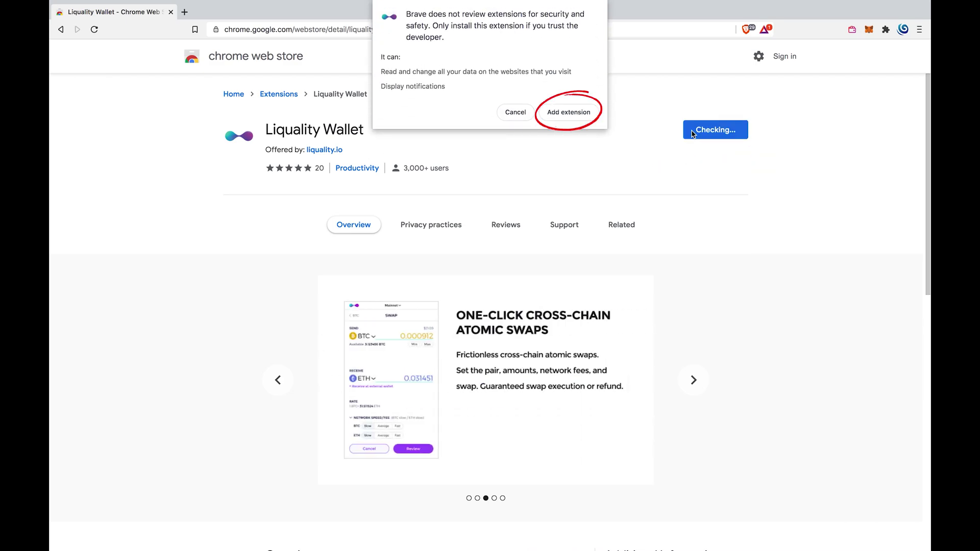
click(562, 120)
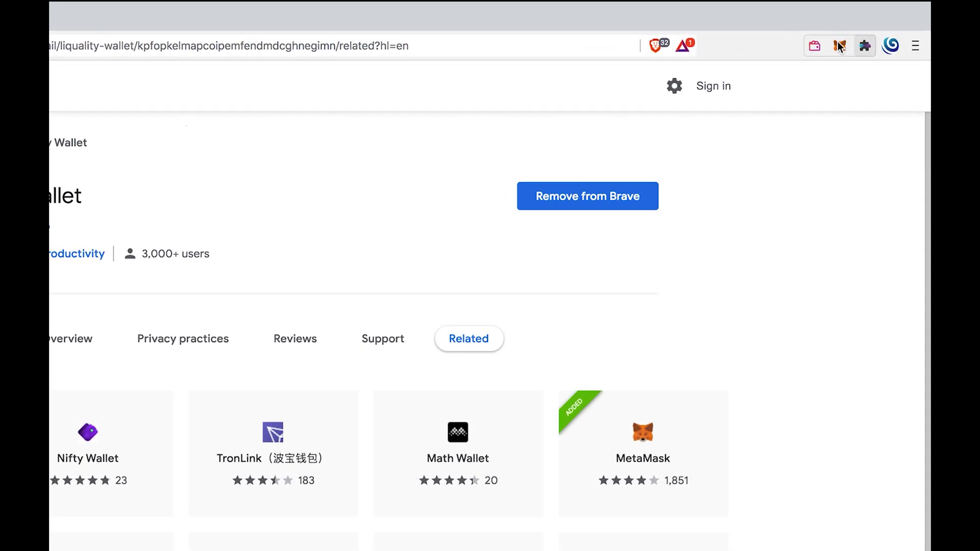
click(864, 47)
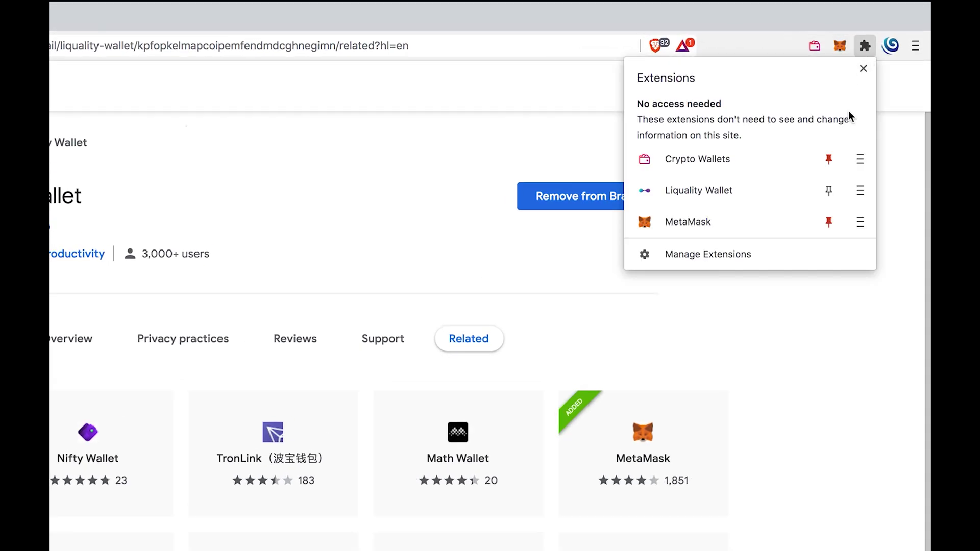
click(771, 190)
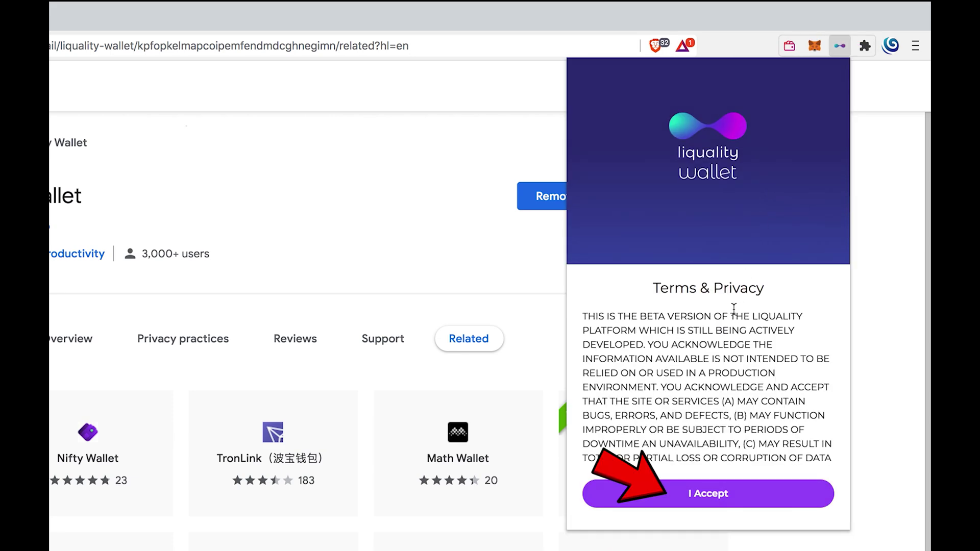
Accept the terms and create a new wallet, entering the same password in both fields.
click(705, 493)
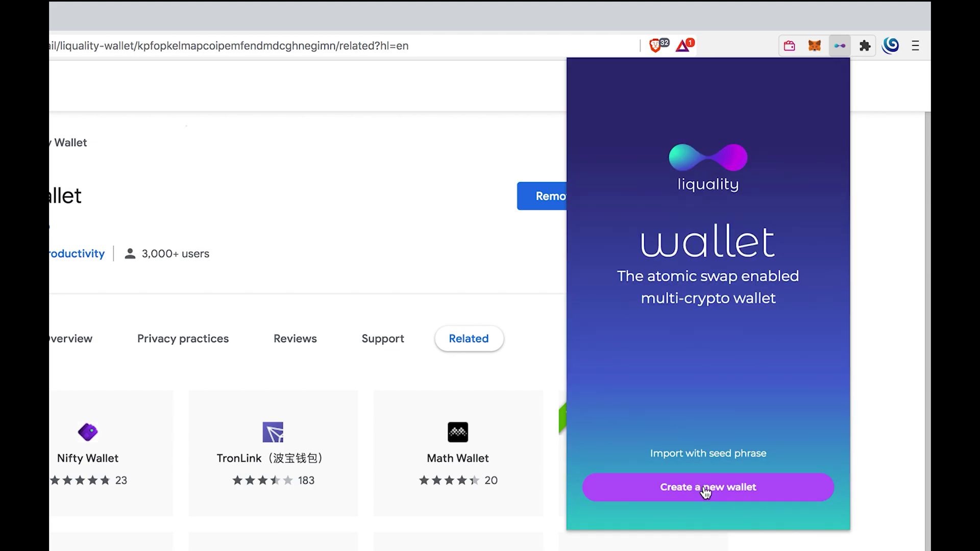
click(705, 491)
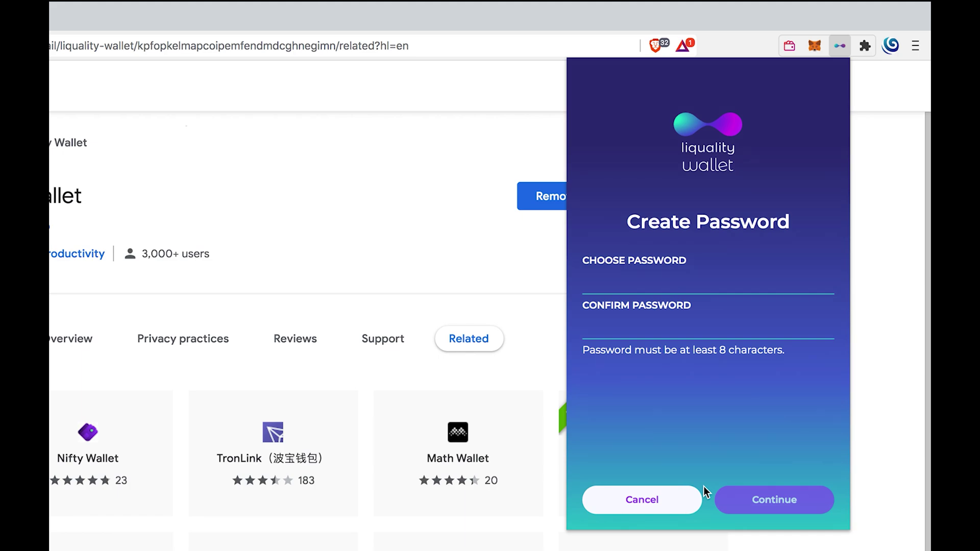
click(710, 279)
text(aaaaaaaaaaaa)
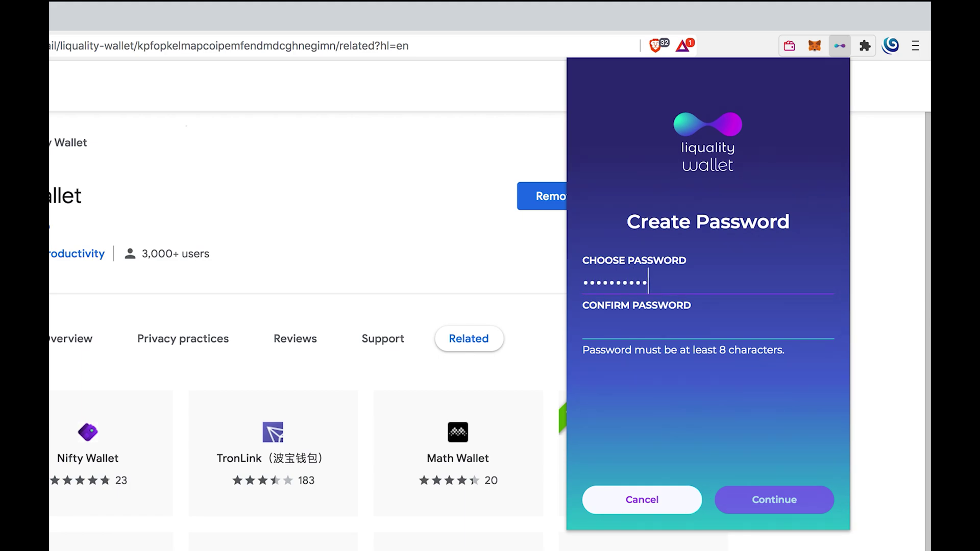
click(692, 333)
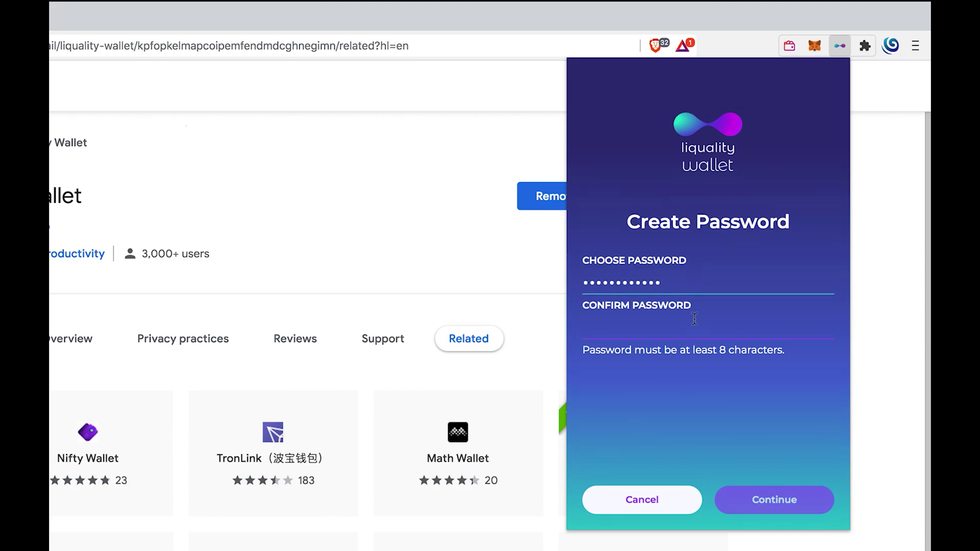
text(aaaaaaaaaaaa)
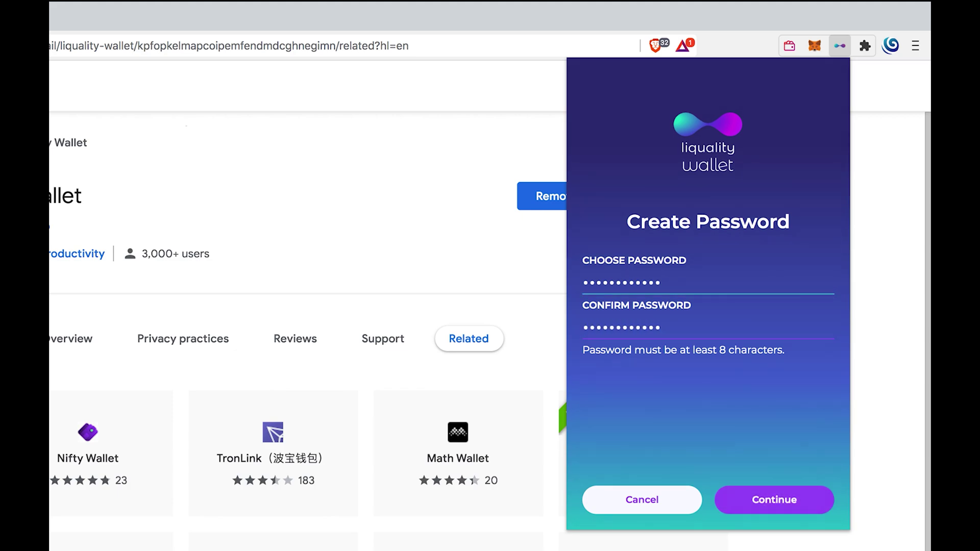
click(780, 499)
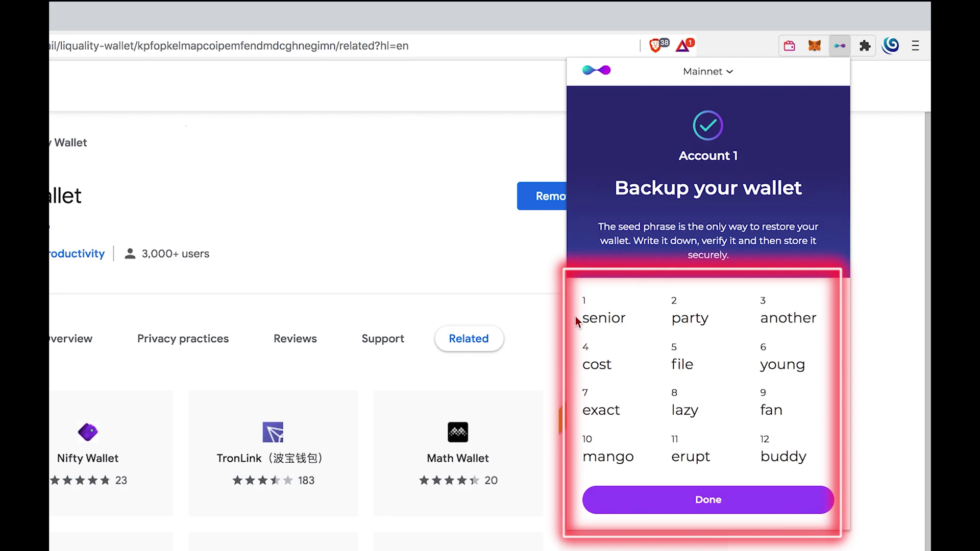
Select all twelve seed words on the Backup your wallet screen and click Done.
drag(575, 317, 814, 464)
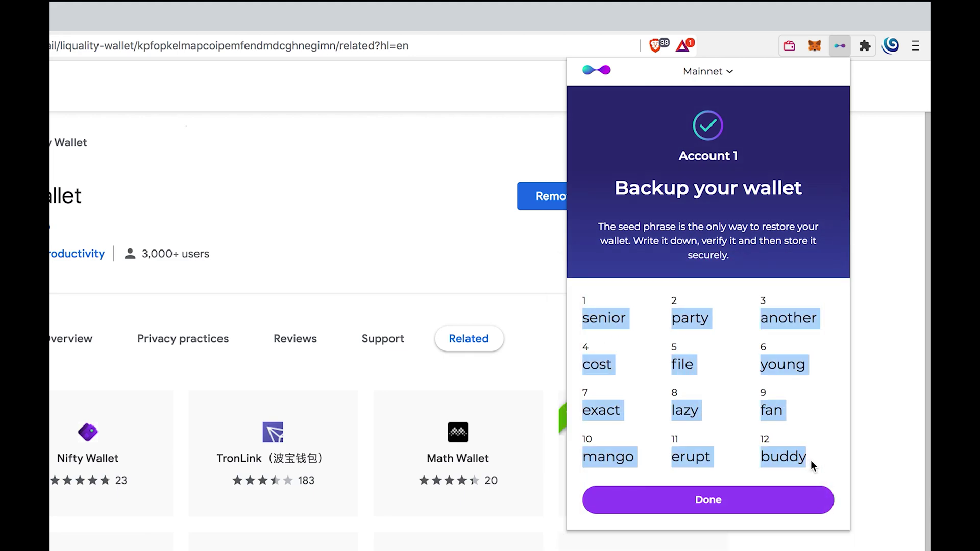
click(792, 501)
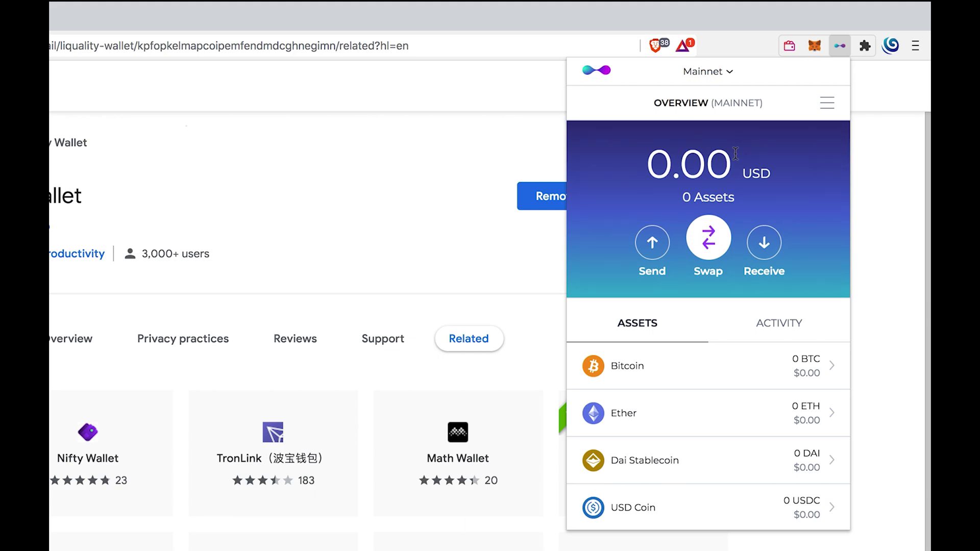
In Settings, enable Default Web3 Wallet and set the Web3 asset to RSK, then return to Overview.
click(827, 103)
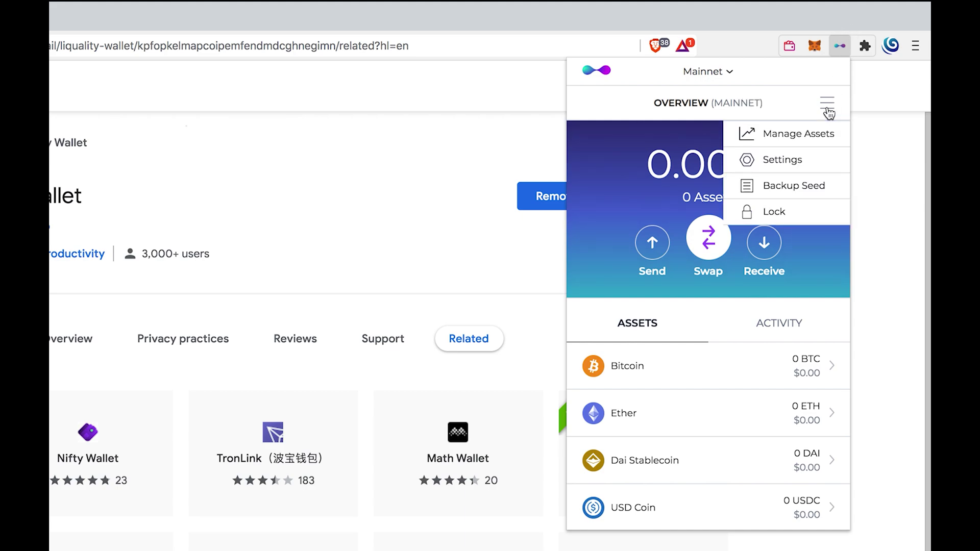
click(812, 163)
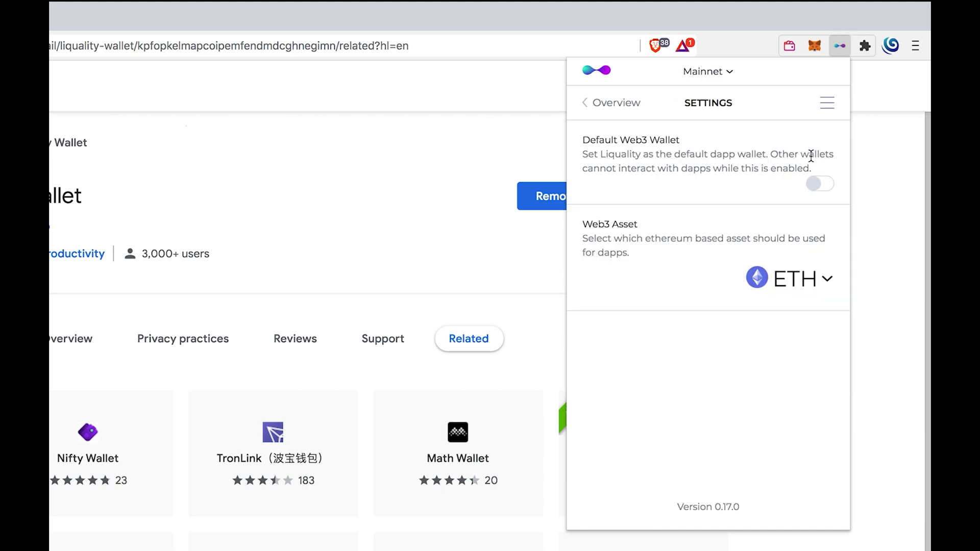
click(817, 189)
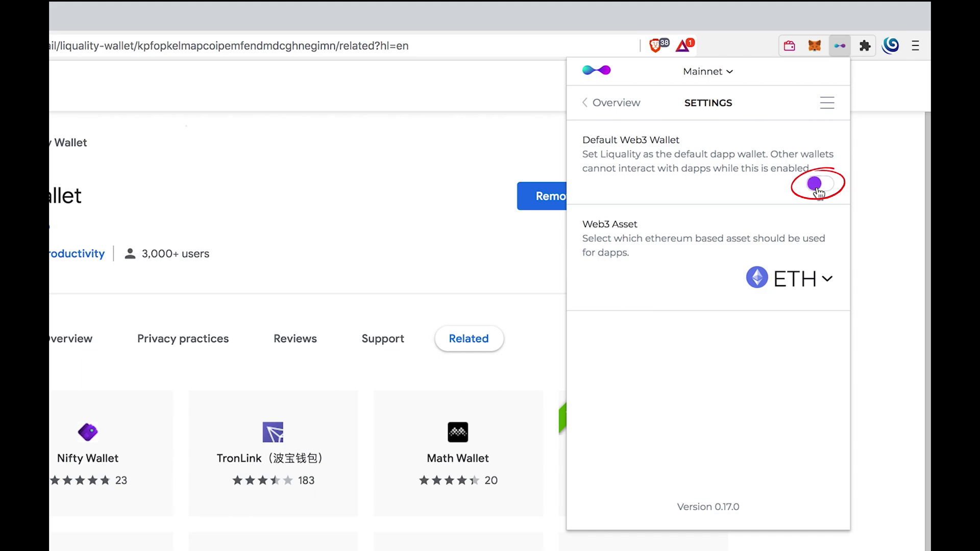
click(795, 286)
click(786, 313)
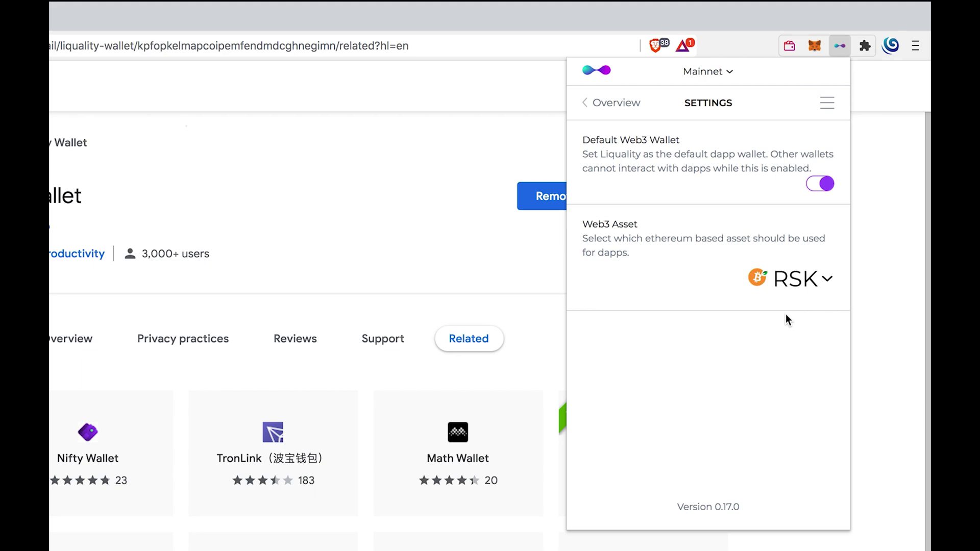
click(614, 102)
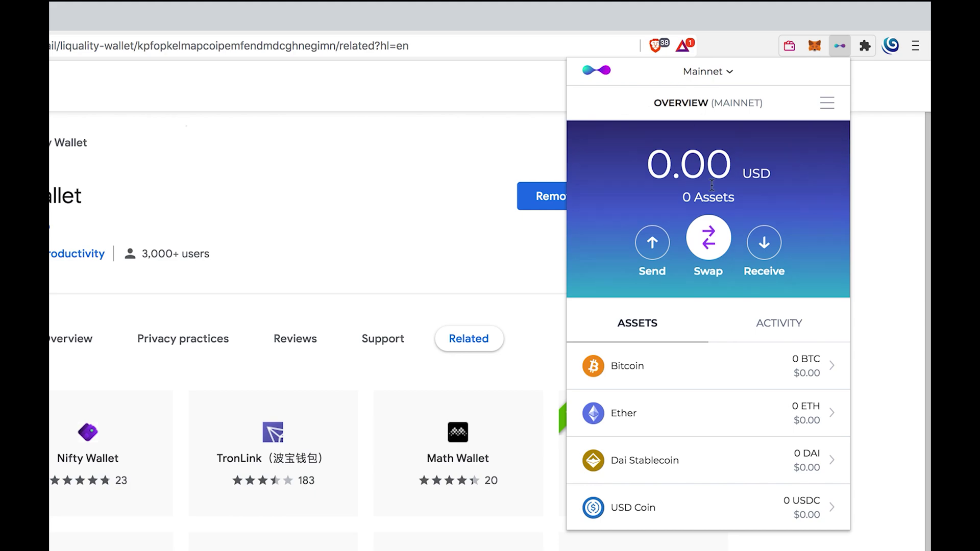
Copy the Bitcoin and Ether account addresses from their detail pages.
click(733, 350)
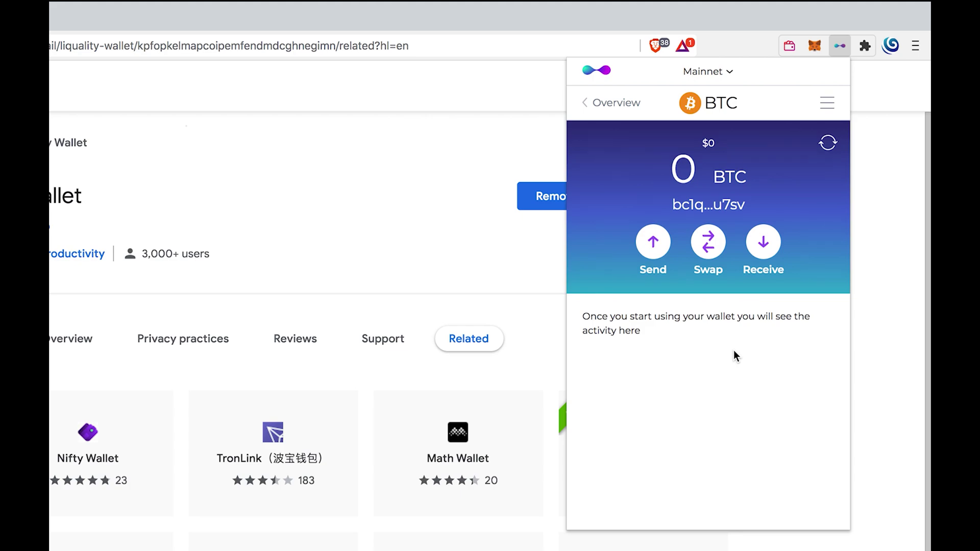
click(729, 214)
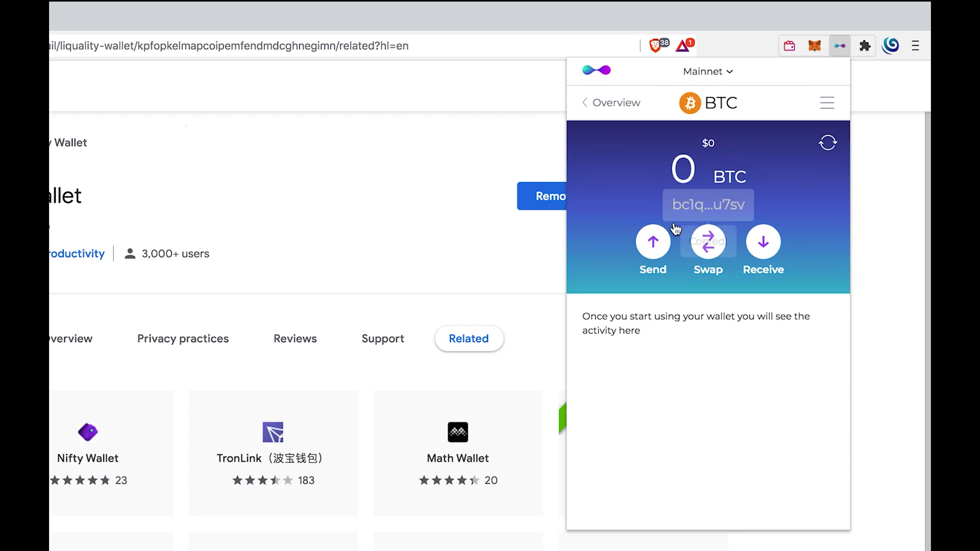
click(618, 106)
click(704, 421)
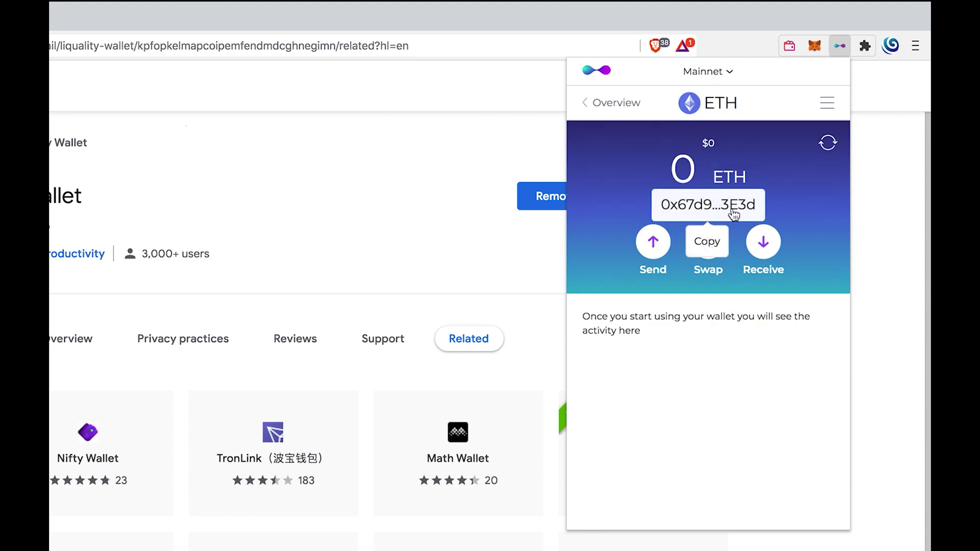
click(686, 210)
click(594, 106)
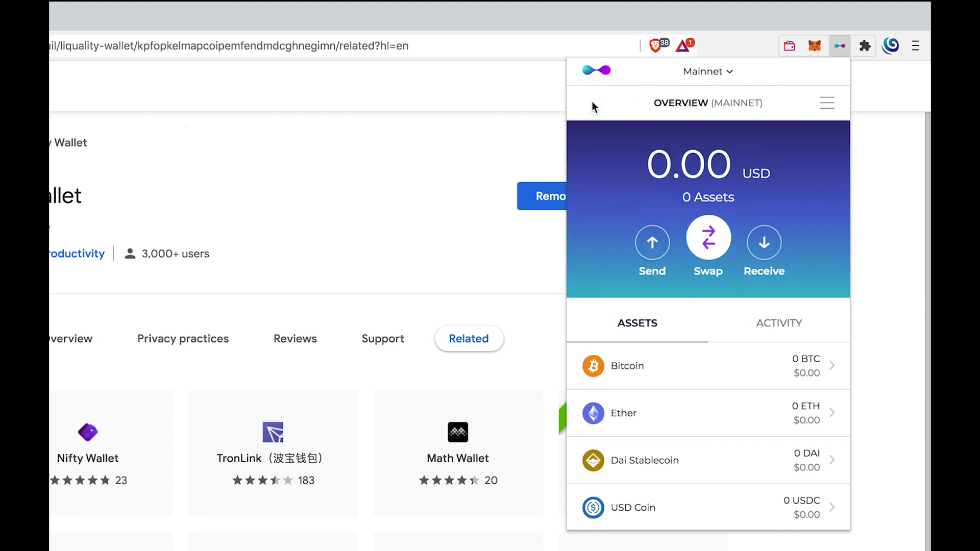
Copy the Rootstock RBTC address, then start a swap from the Bitcoin account.
scroll(642, 388, down, 5)
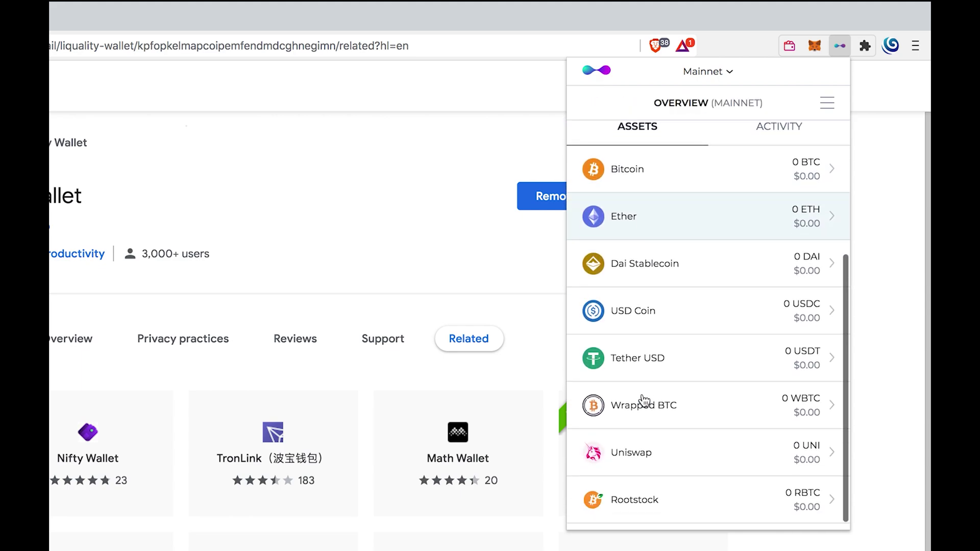
click(645, 514)
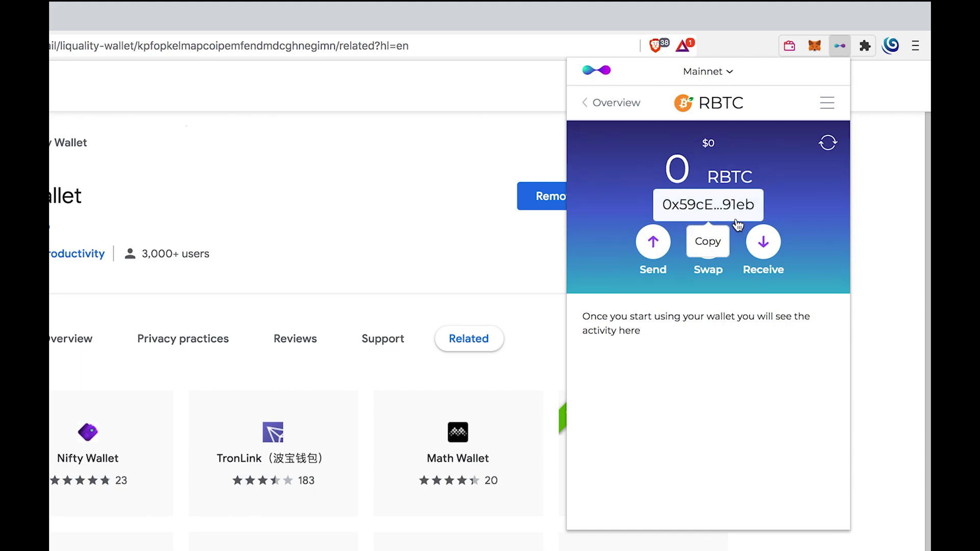
click(708, 205)
click(621, 104)
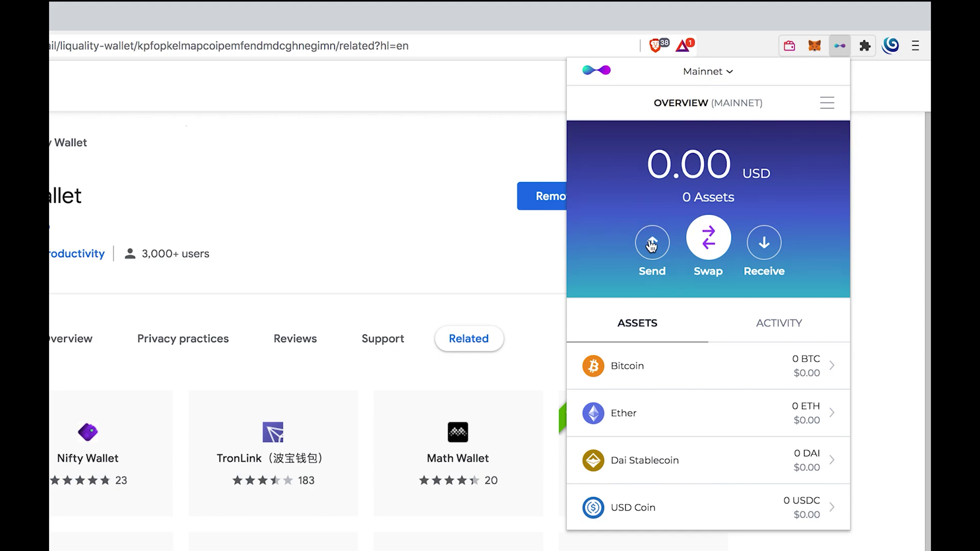
click(663, 368)
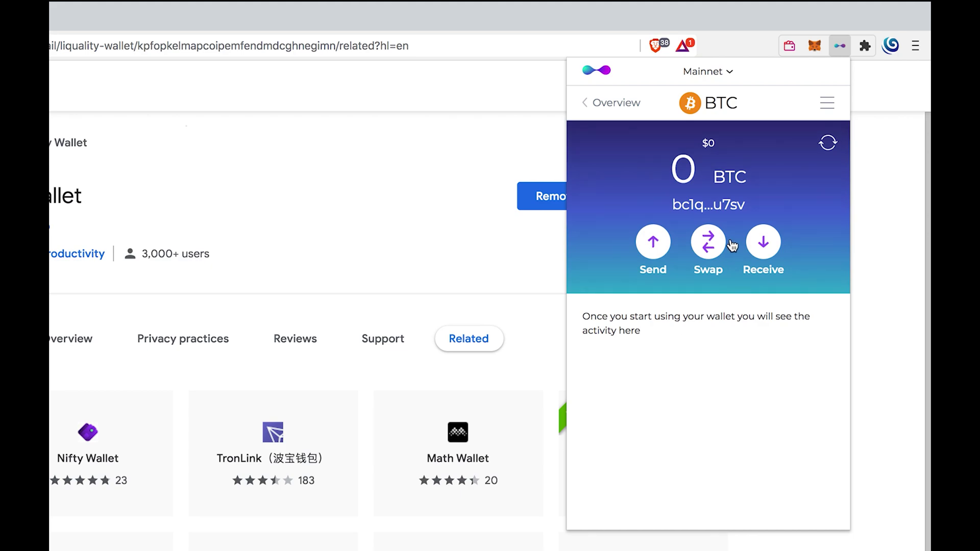
click(708, 241)
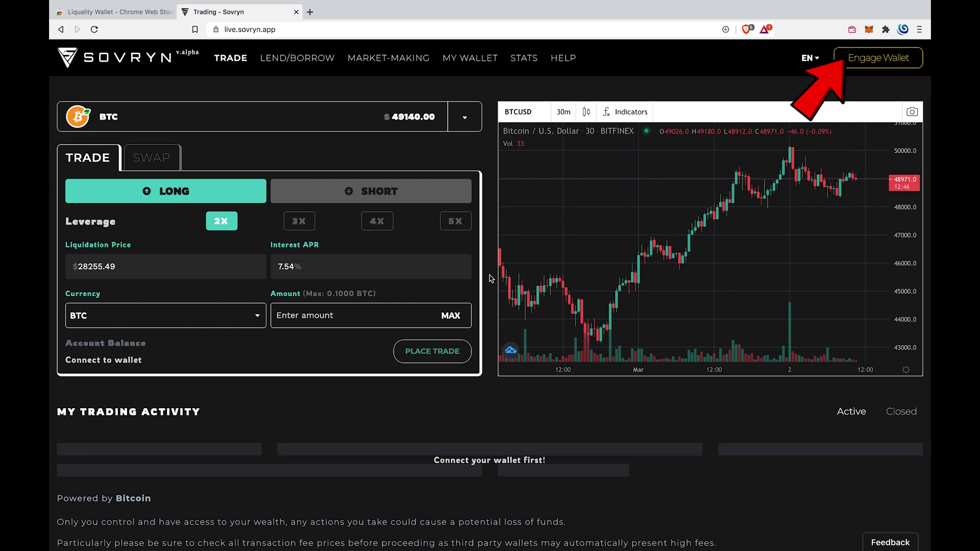
Engage Wallet on Sovryn via Browser Wallet and approve the Liquality connection request.
click(882, 68)
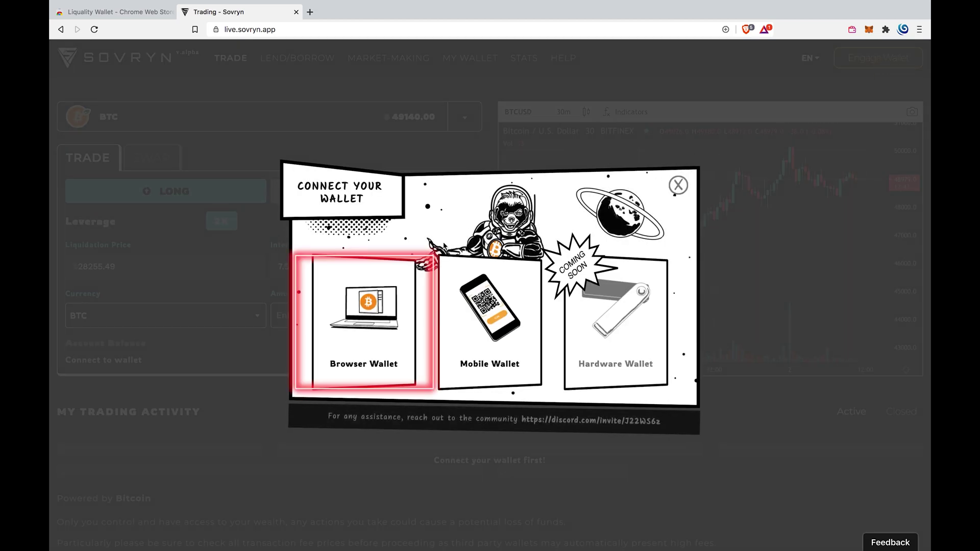
click(379, 314)
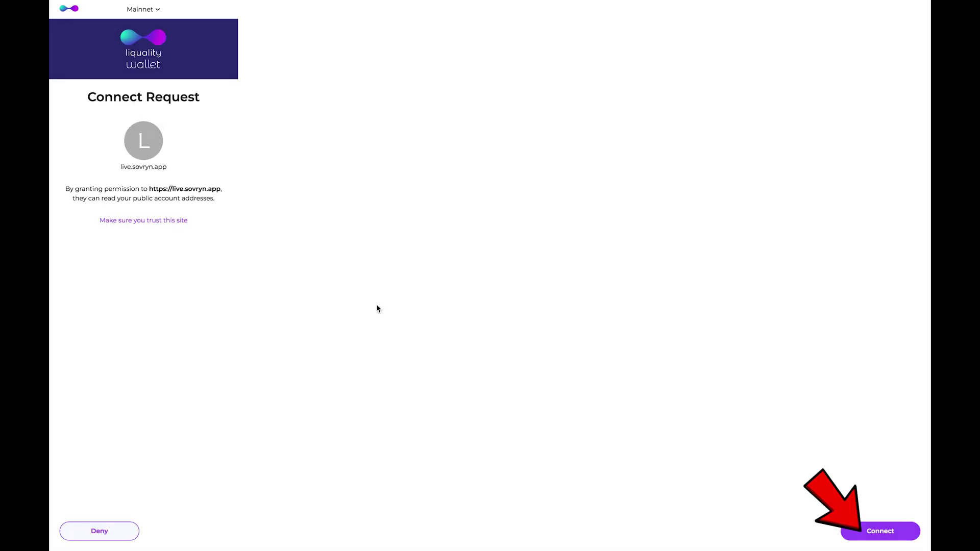
click(872, 532)
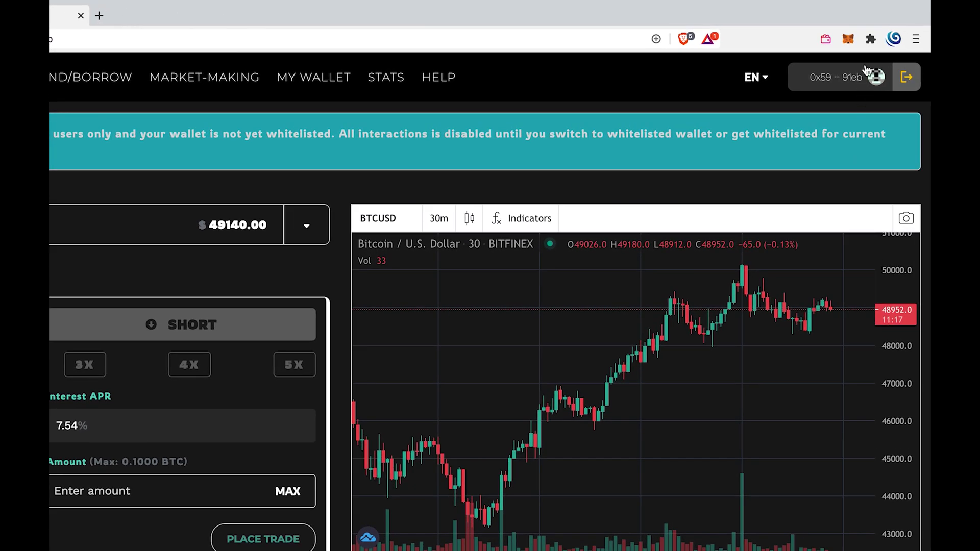
Pin Liquality Wallet beside MetaMask from Brave's Extensions menu and close the menu.
click(887, 32)
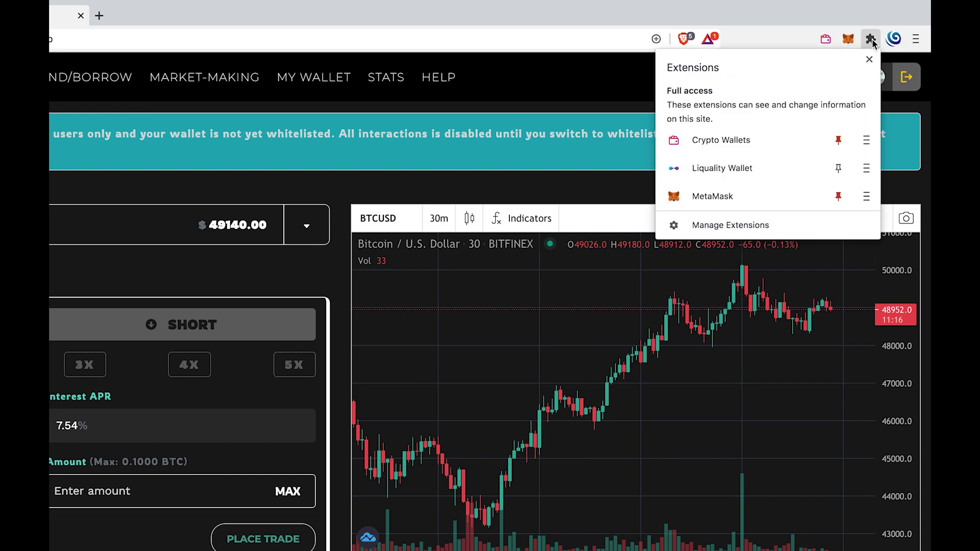
click(845, 177)
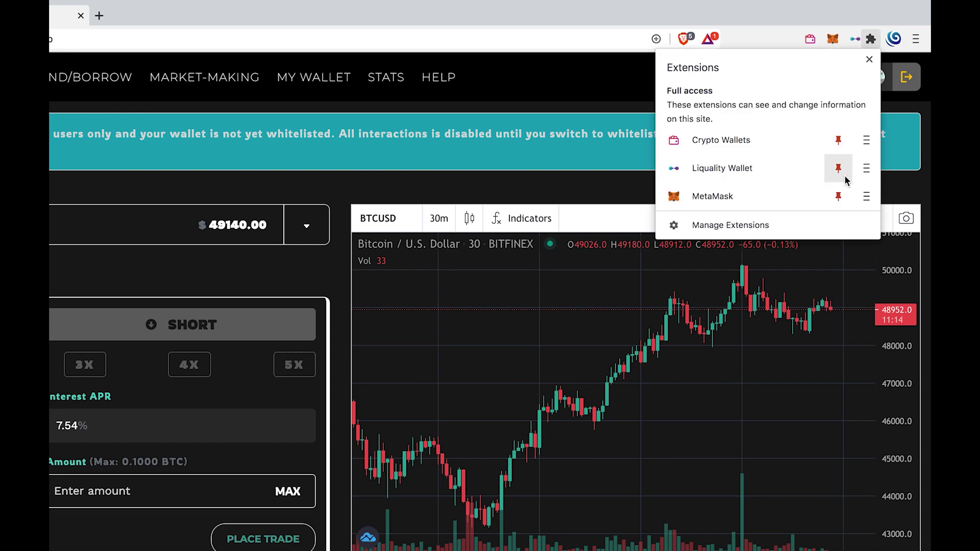
click(640, 195)
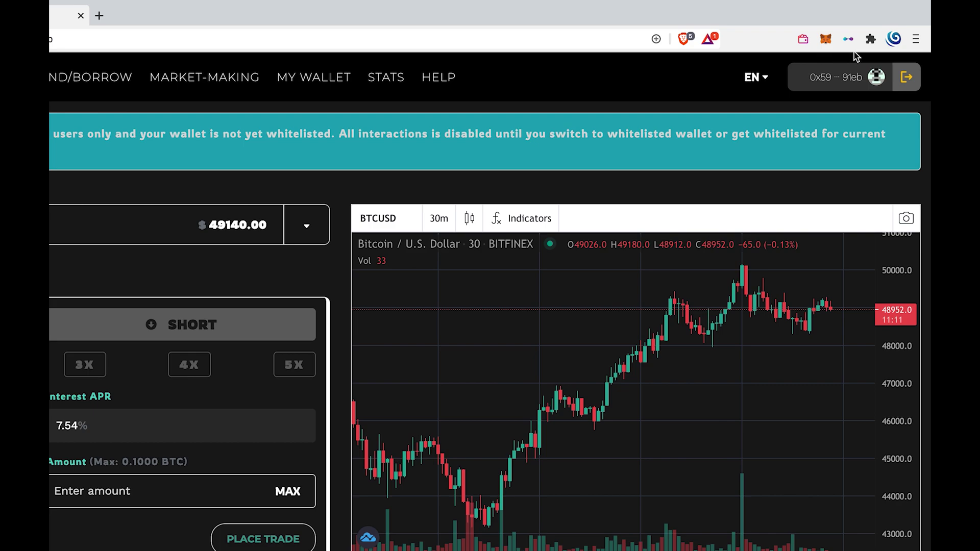